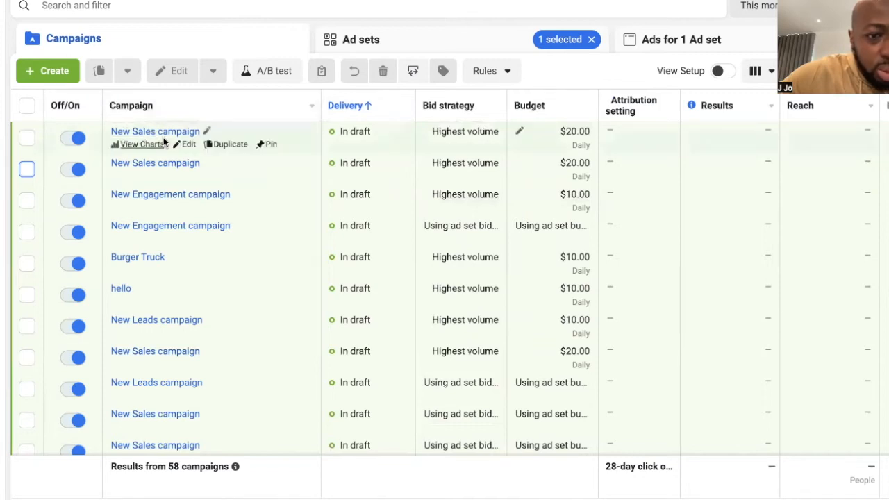
{"action": "left_click", "coordinate": [186, 144]}
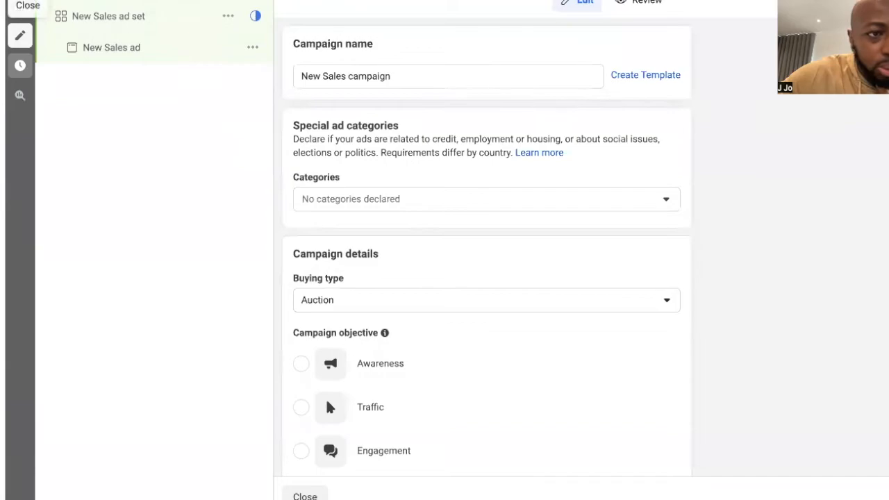
{"action": "left_click", "coordinate": [19, 6]}
{"action": "left_click", "coordinate": [473, 228]}
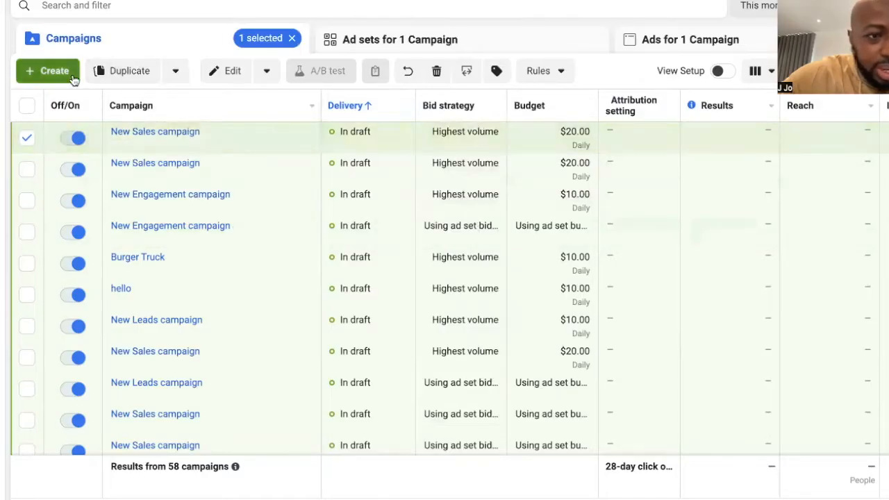
{"action": "left_click", "coordinate": [27, 137]}
- Create a new auction campaign with the Sales objective and continue to its ad set settings
{"action": "left_click", "coordinate": [51, 81]}
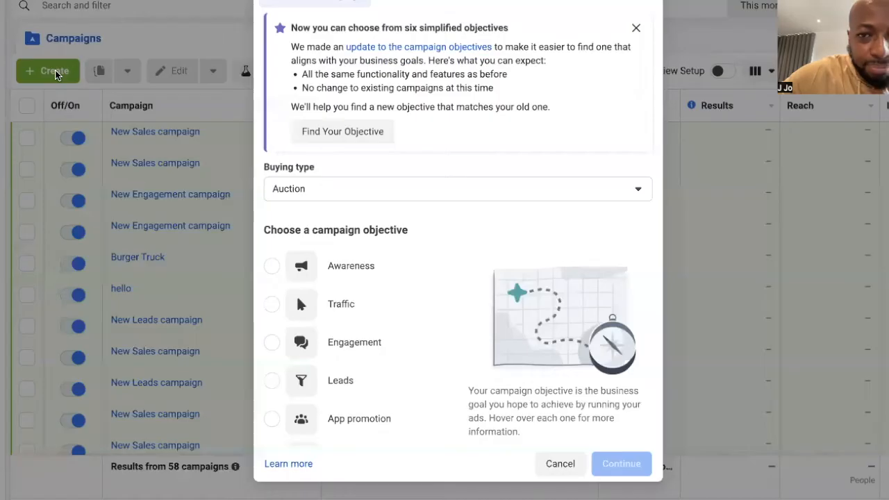
{"action": "scroll", "coordinate": [416, 292], "scroll_direction": "down", "scroll_amount": 2}
{"action": "left_click", "coordinate": [347, 380]}
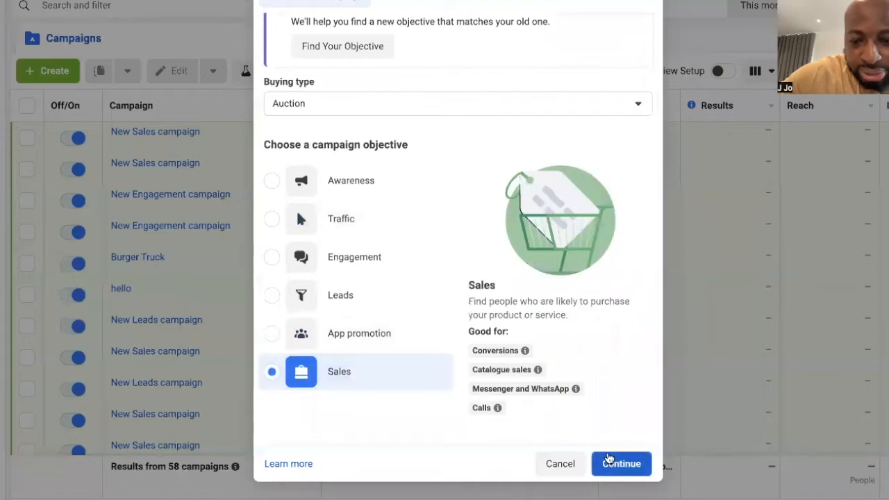
{"action": "left_click", "coordinate": [620, 465]}
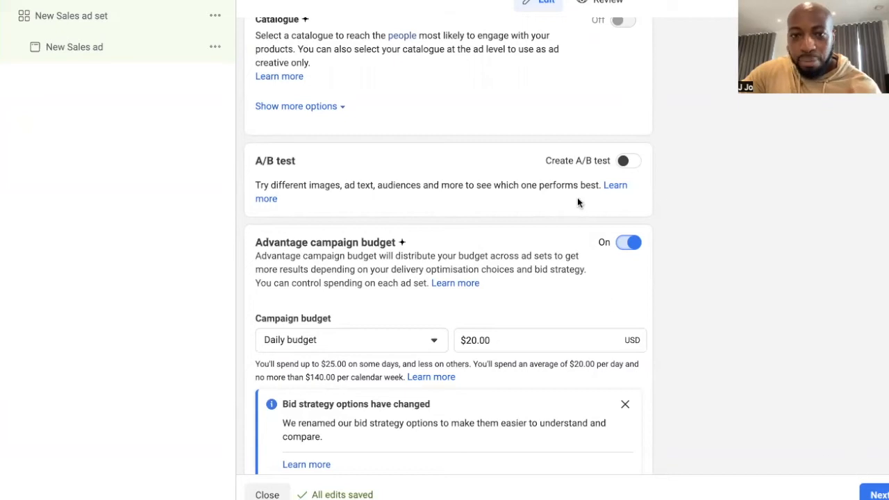
{"action": "left_click", "coordinate": [877, 494]}
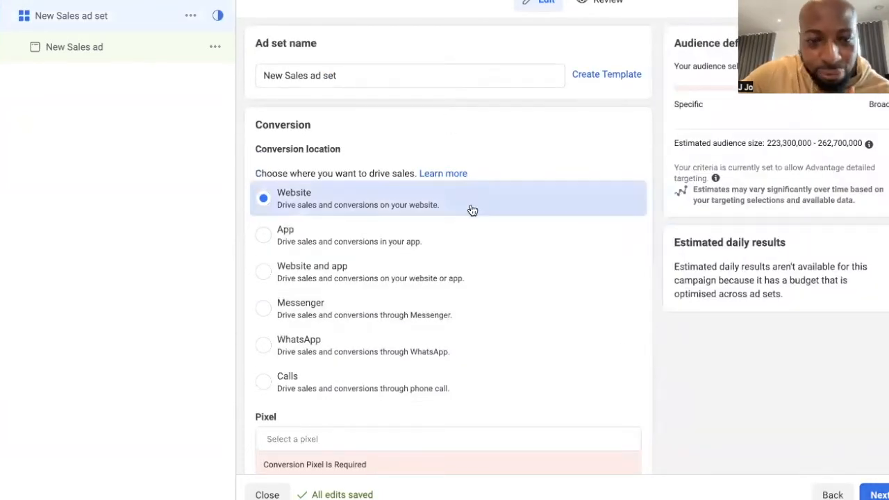
- Review the ad set's conversion location, pixel, dynamic creative, schedule and custom audience settings
{"action": "scroll", "coordinate": [485, 273], "scroll_direction": "down", "scroll_amount": 1}
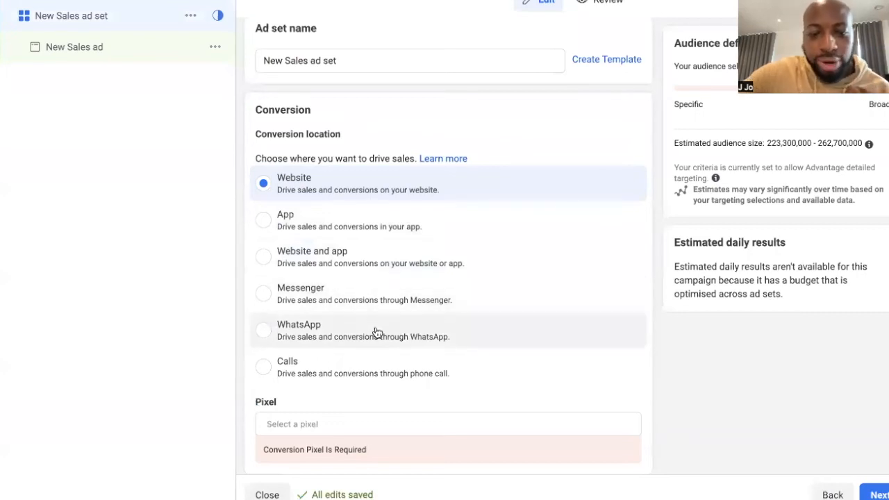
{"action": "scroll", "coordinate": [375, 331], "scroll_direction": "down", "scroll_amount": 1}
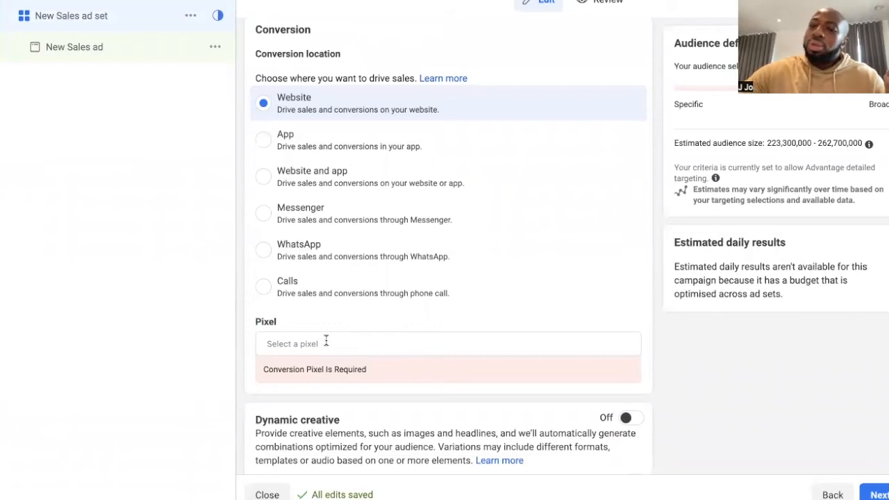
{"action": "scroll", "coordinate": [327, 339], "scroll_direction": "down", "scroll_amount": 1}
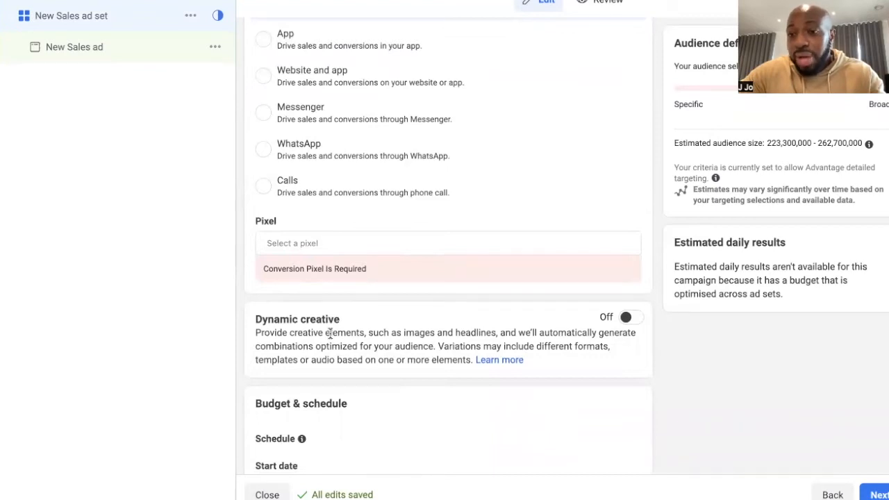
{"action": "scroll", "coordinate": [330, 334], "scroll_direction": "down", "scroll_amount": 5}
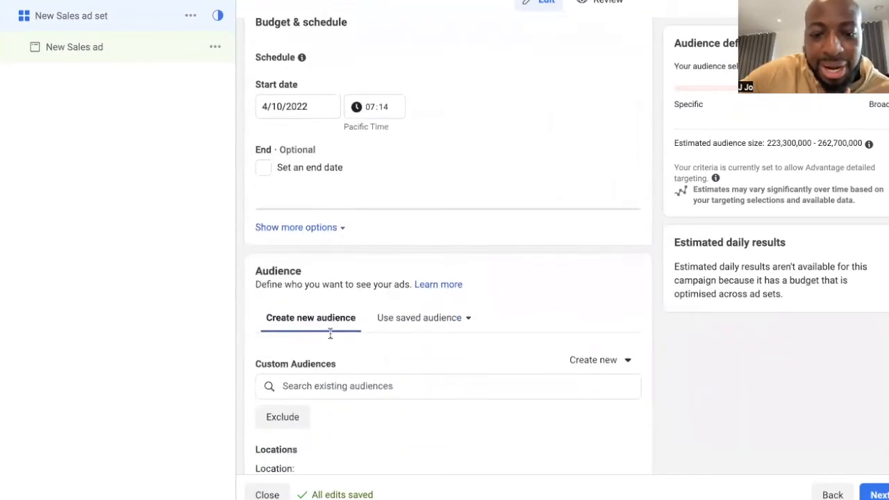
{"action": "scroll", "coordinate": [382, 334], "scroll_direction": "down", "scroll_amount": 1}
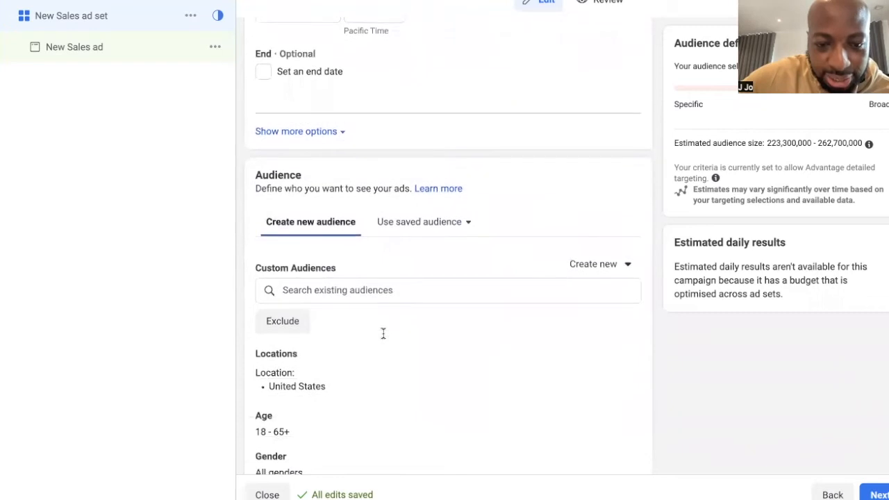
{"action": "left_click_drag", "start_coordinate": [336, 270], "coordinate": [257, 268]}
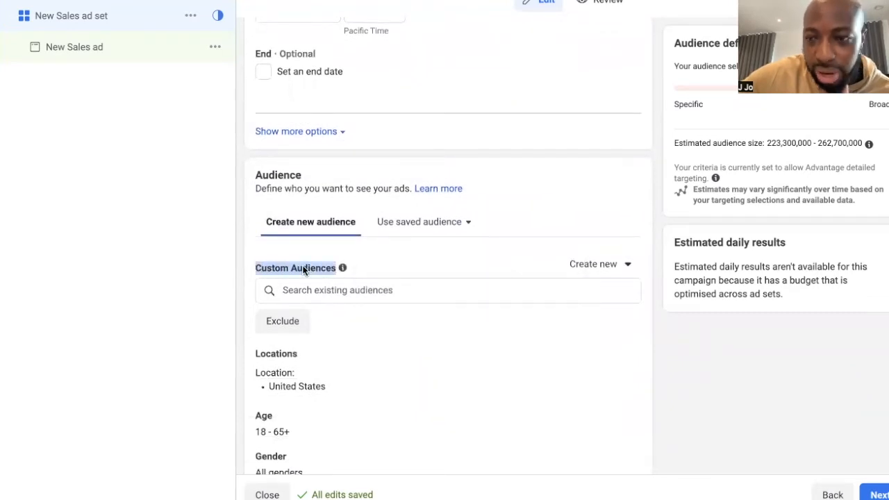
{"action": "scroll", "coordinate": [363, 312], "scroll_direction": "down", "scroll_amount": 2}
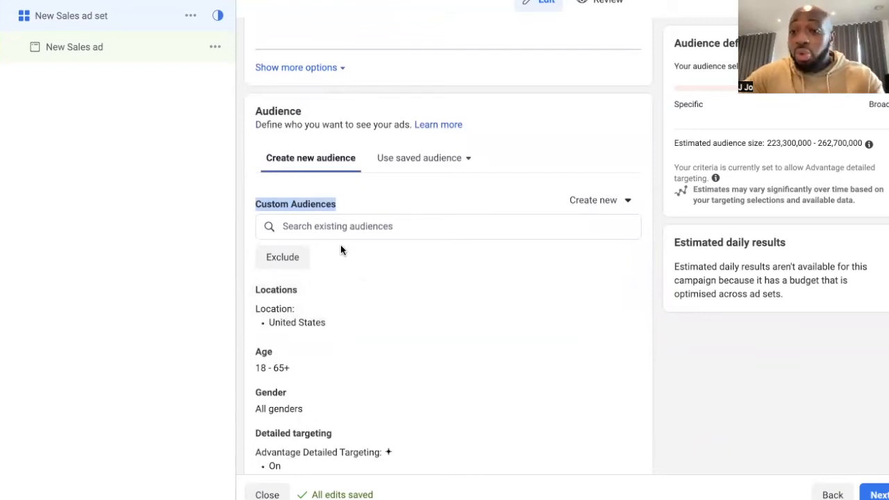
- Edit the ad set's detailed targeting and add Footwear as an included interest
{"action": "scroll", "coordinate": [362, 291], "scroll_direction": "down", "scroll_amount": 5}
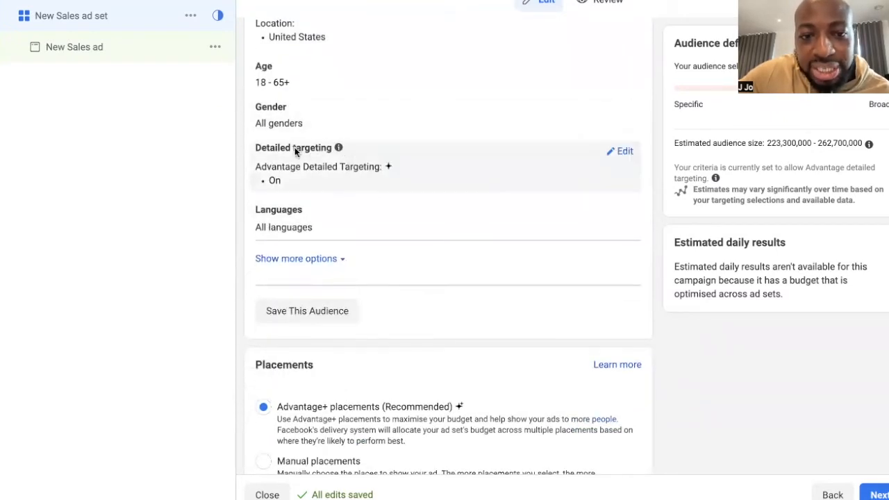
{"action": "left_click", "coordinate": [627, 156]}
{"action": "mouse_move", "coordinate": [331, 148]}
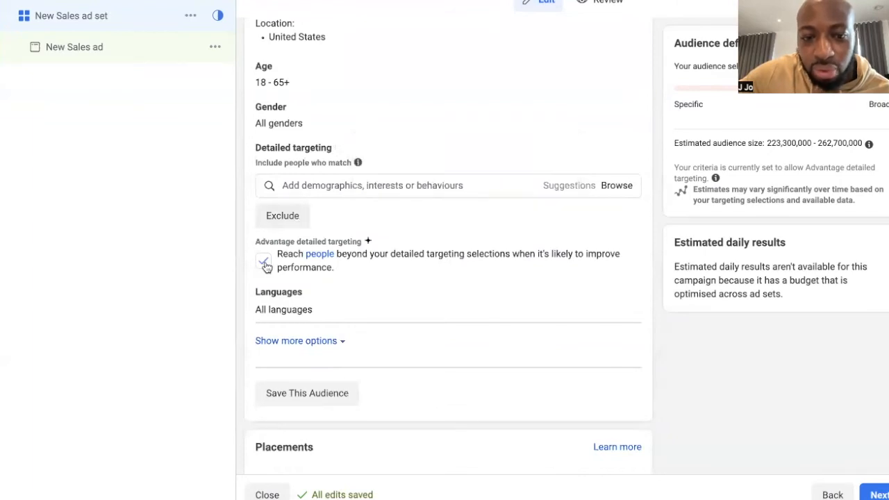
{"action": "left_click", "coordinate": [333, 185]}
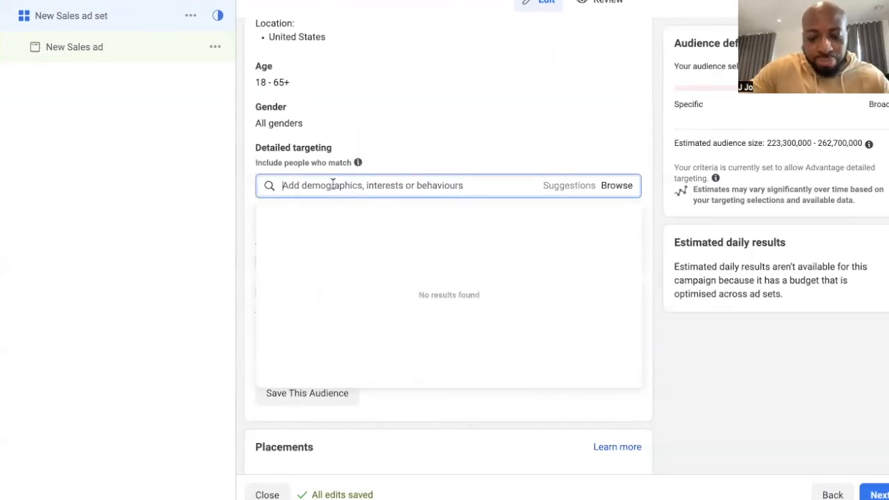
{"action": "type", "text": "footwear"}
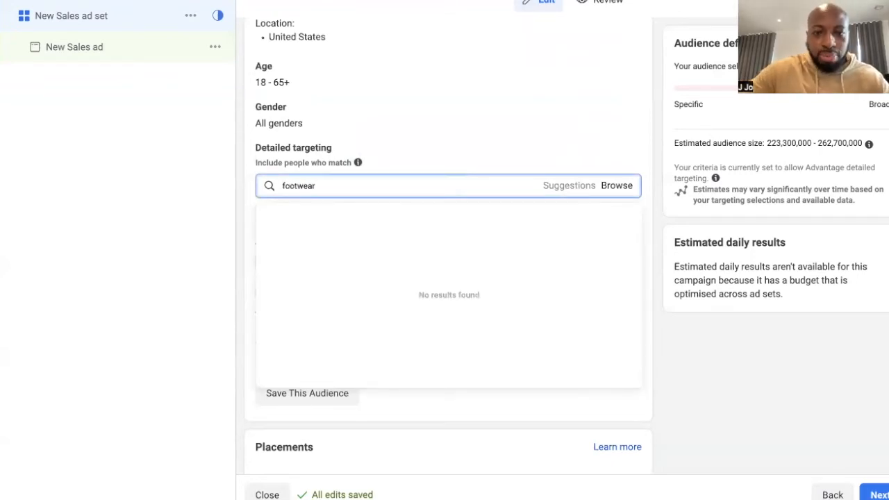
{"action": "left_click", "coordinate": [301, 213]}
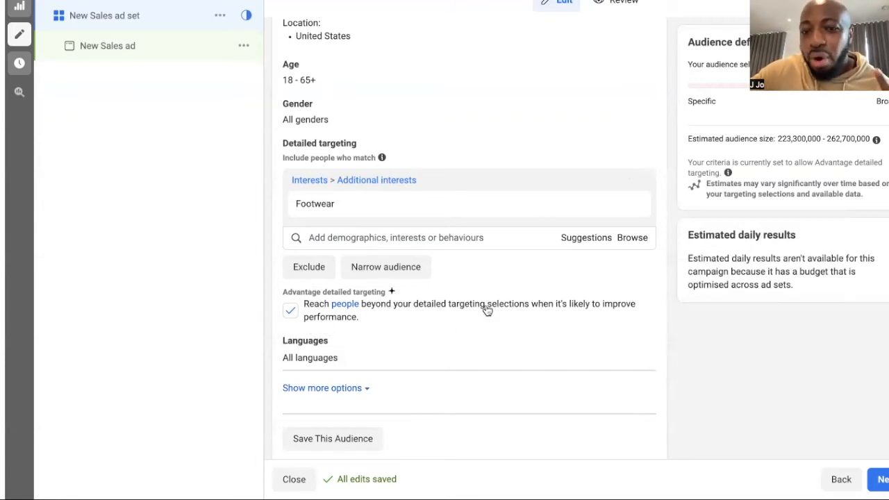
- Add the existing audience "Lookalike (US, 1%) - IG Savers 3655" to the ad set's custom audiences
{"action": "scroll", "coordinate": [486, 312], "scroll_direction": "up", "scroll_amount": 1}
{"action": "scroll", "coordinate": [488, 310], "scroll_direction": "up", "scroll_amount": 4}
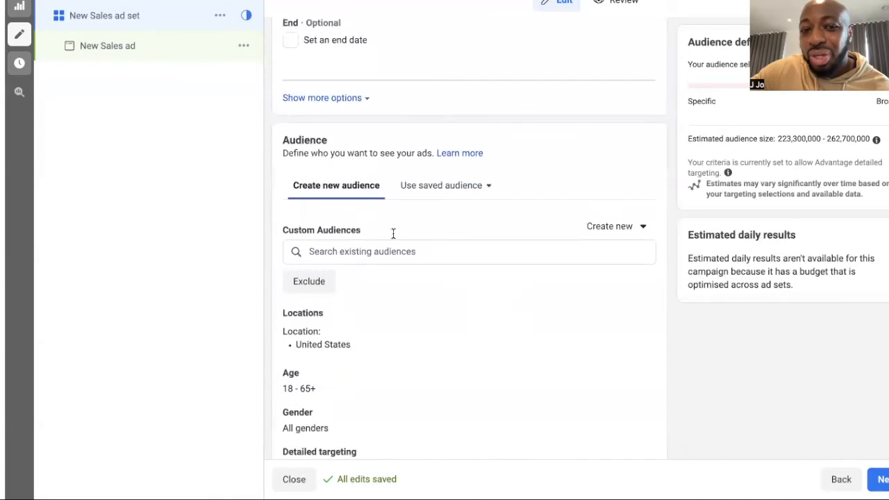
{"action": "mouse_move", "coordinate": [364, 229]}
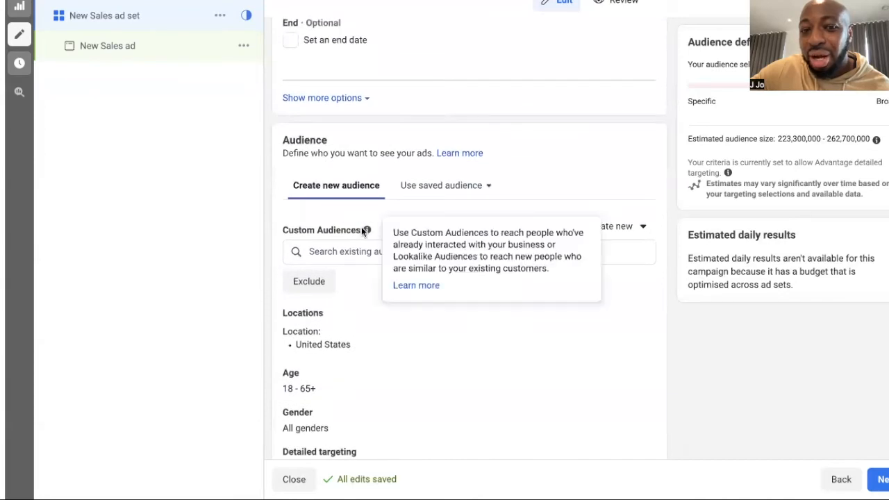
{"action": "left_click", "coordinate": [339, 255]}
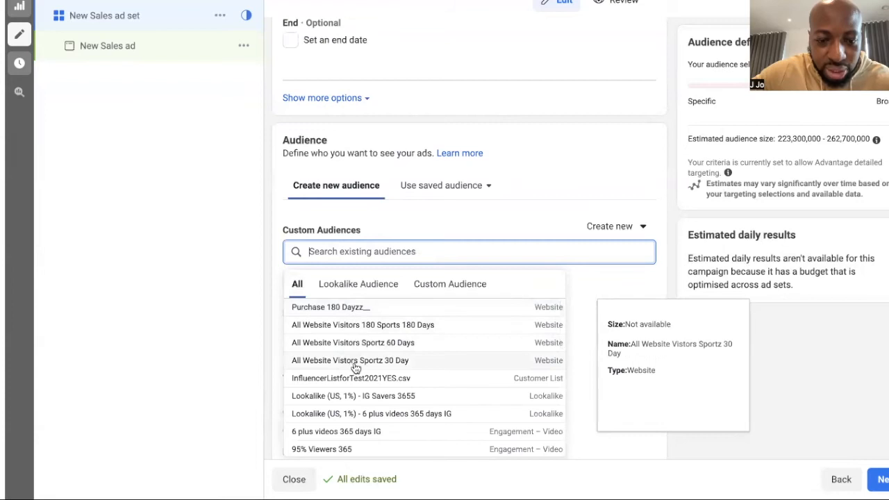
{"action": "left_click", "coordinate": [356, 396]}
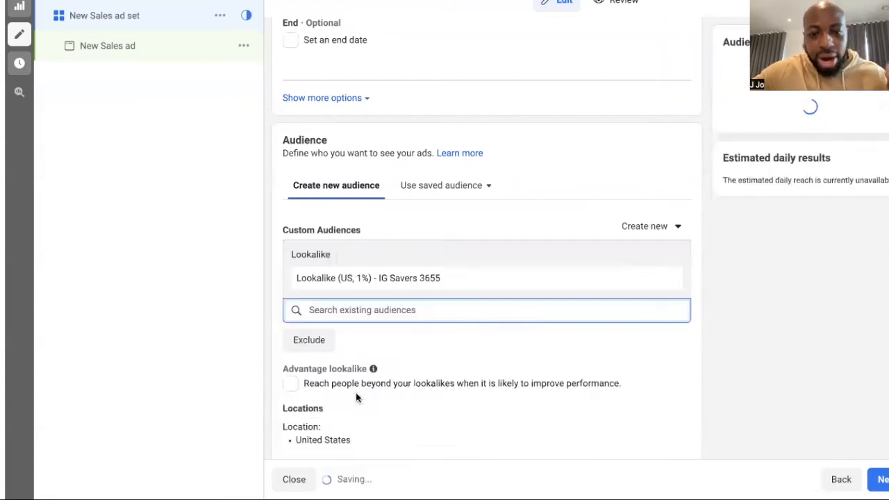
{"action": "left_click", "coordinate": [522, 224]}
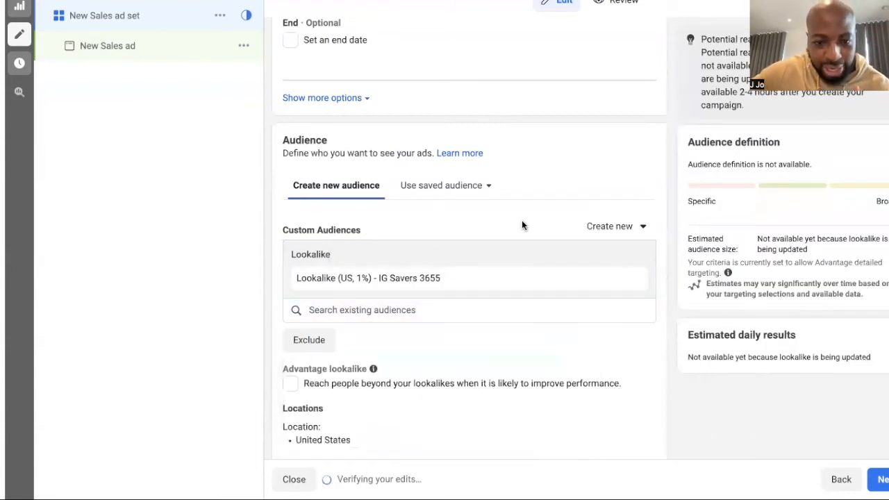
- Enable Advantage lookalike to reach people beyond the selected lookalike audience, and read its explanation
{"action": "scroll", "coordinate": [503, 216], "scroll_direction": "down", "scroll_amount": 1}
{"action": "scroll", "coordinate": [503, 216], "scroll_direction": "down", "scroll_amount": 1}
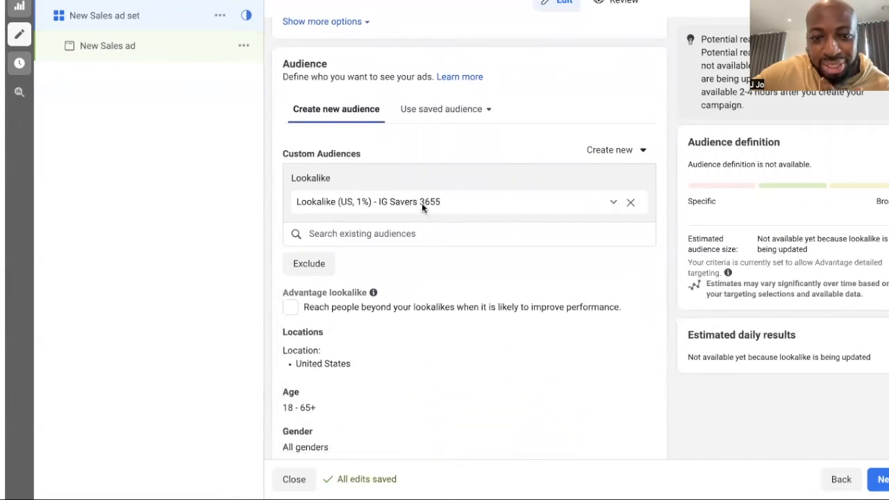
{"action": "mouse_move", "coordinate": [374, 293]}
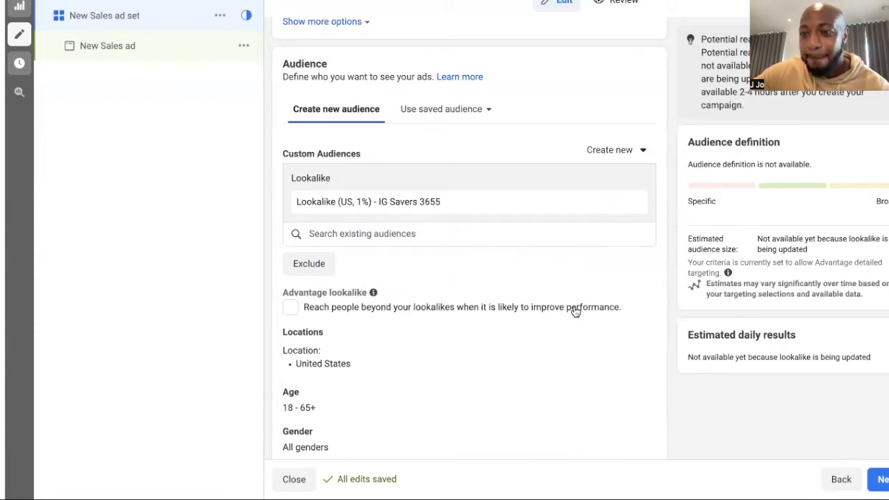
{"action": "scroll", "coordinate": [555, 344], "scroll_direction": "down", "scroll_amount": 4}
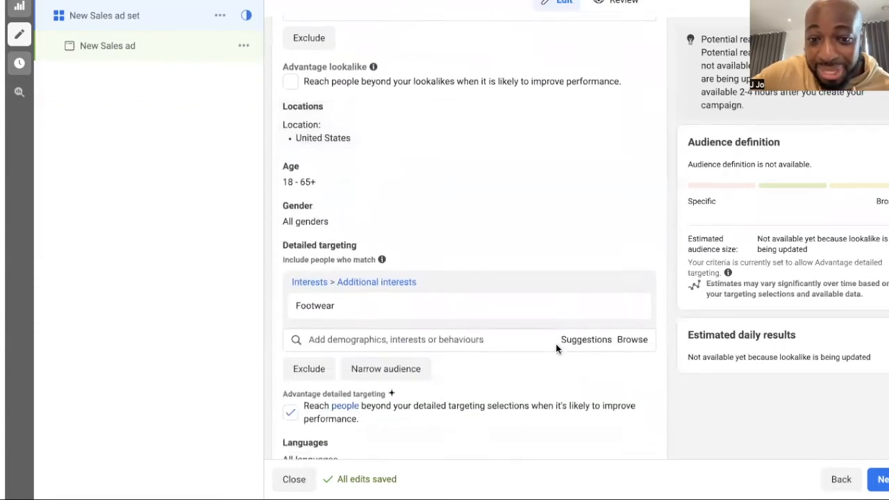
{"action": "scroll", "coordinate": [488, 279], "scroll_direction": "up", "scroll_amount": 3}
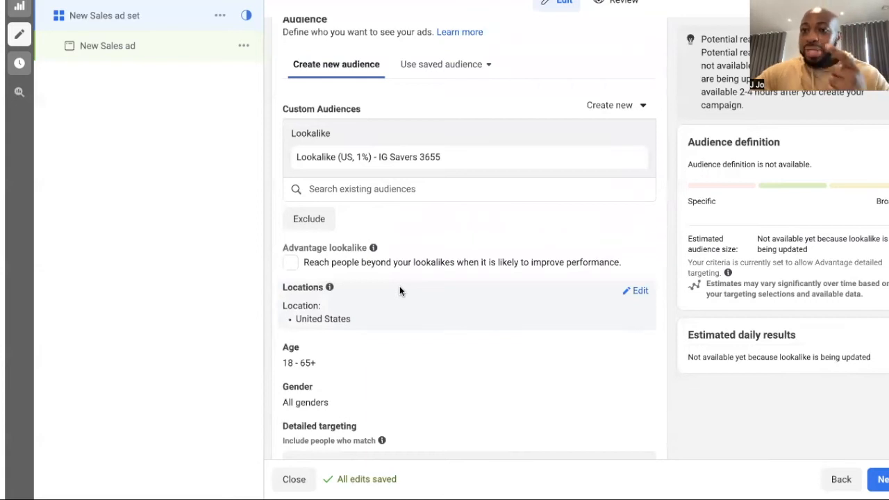
{"action": "scroll", "coordinate": [439, 355], "scroll_direction": "down", "scroll_amount": 3}
{"action": "scroll", "coordinate": [439, 355], "scroll_direction": "up", "scroll_amount": 3}
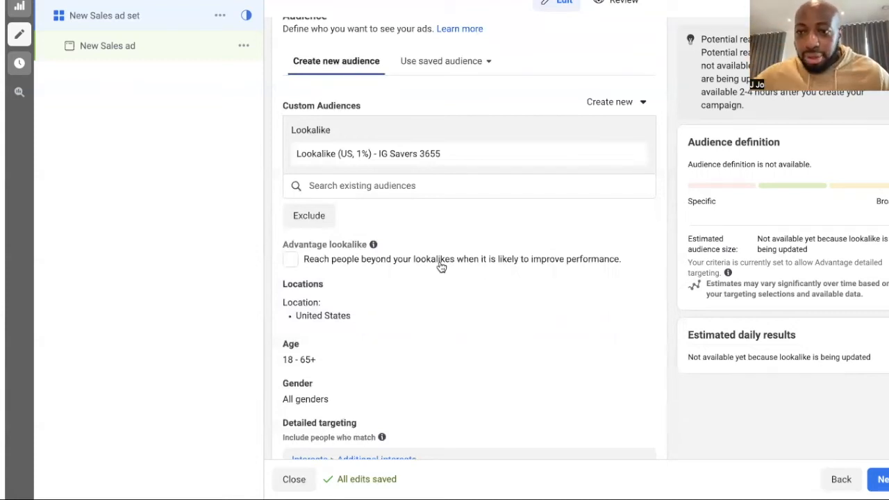
{"action": "left_click", "coordinate": [290, 260]}
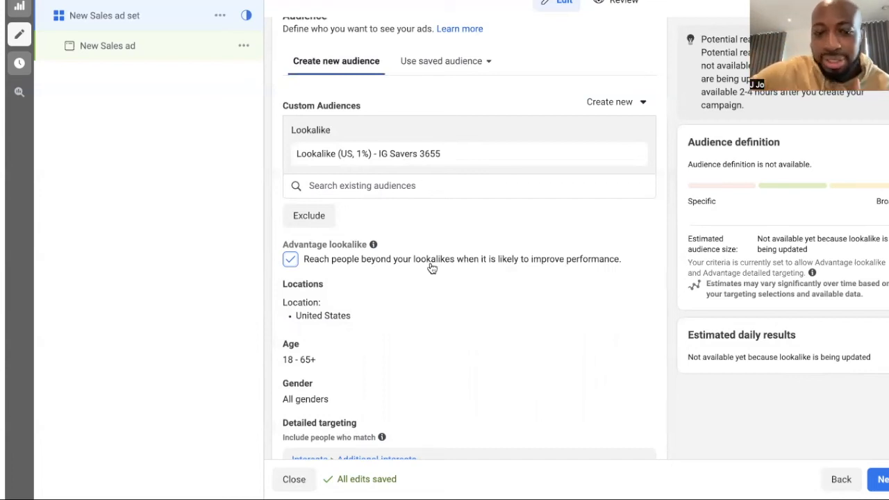
{"action": "mouse_move", "coordinate": [375, 247]}
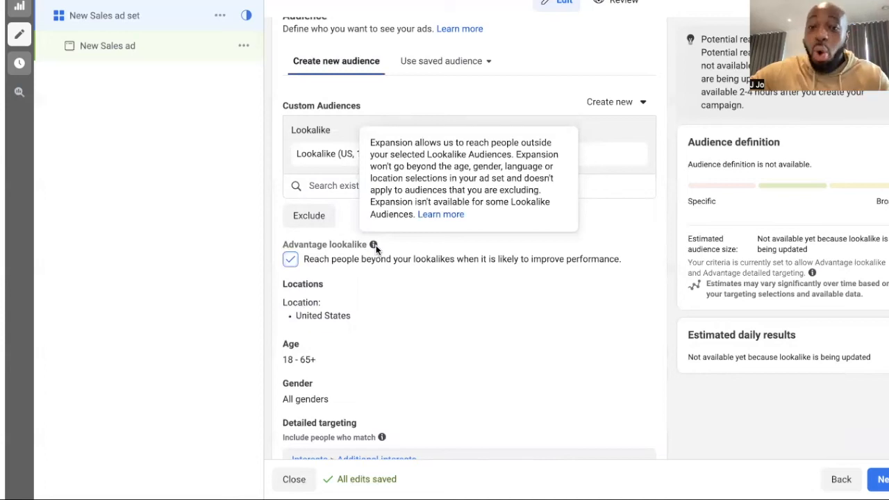
{"action": "scroll", "coordinate": [375, 236], "scroll_direction": "down", "scroll_amount": 1}
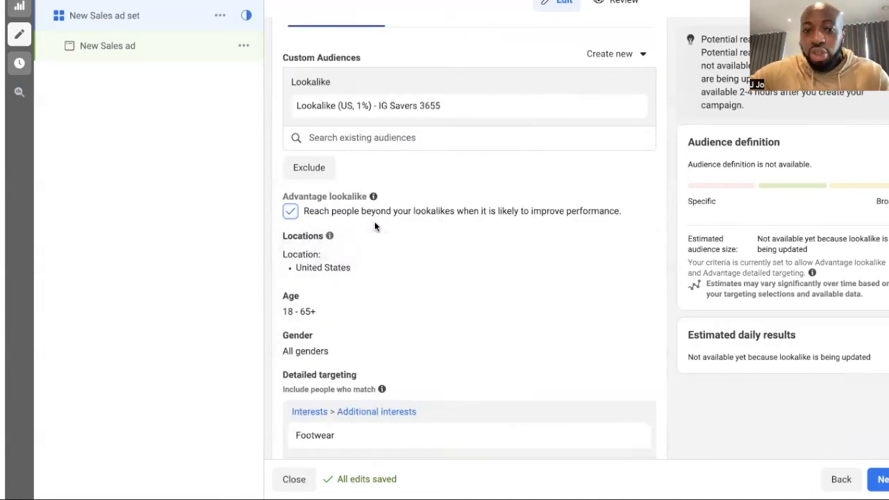